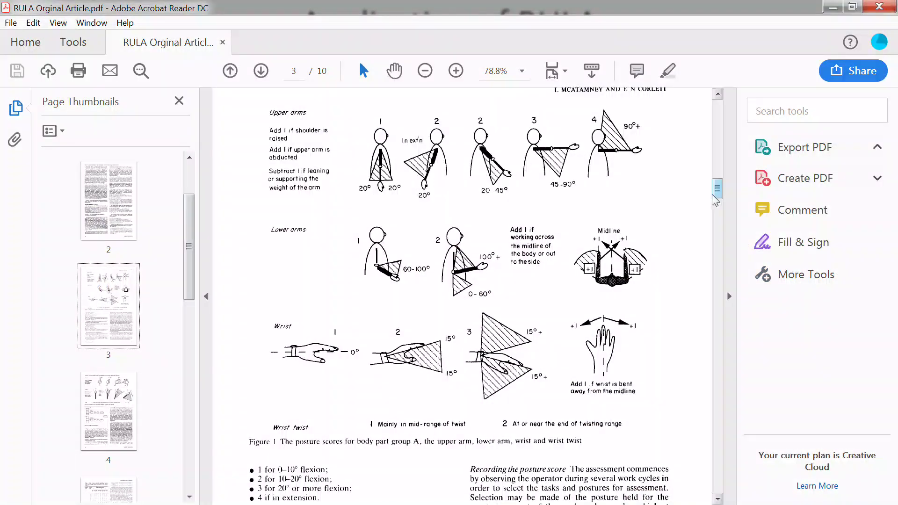
- Scroll the Acrobat RULA article back to page 1 and bring up the Excel RULA worksheet
{"action": "left_click_drag", "start_coordinate": [717, 189], "coordinate": [717, 108]}
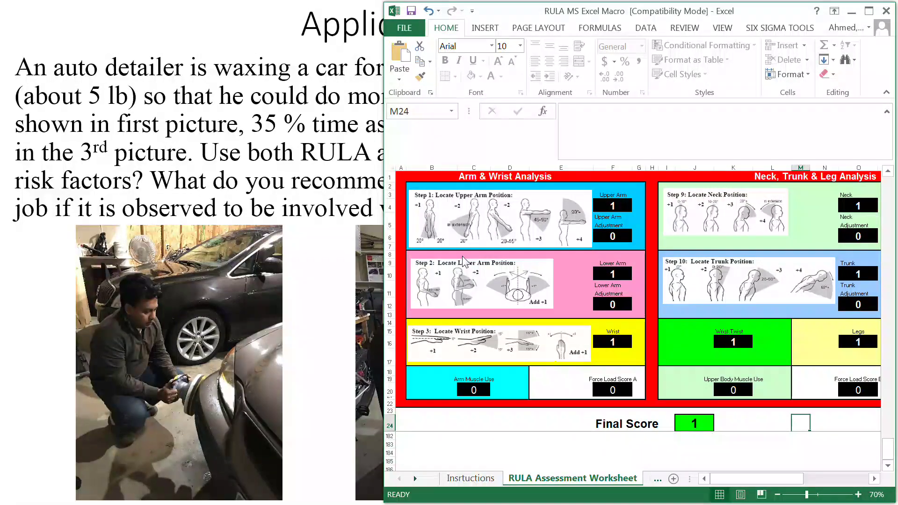
{"action": "key", "text": "alt+Tab"}
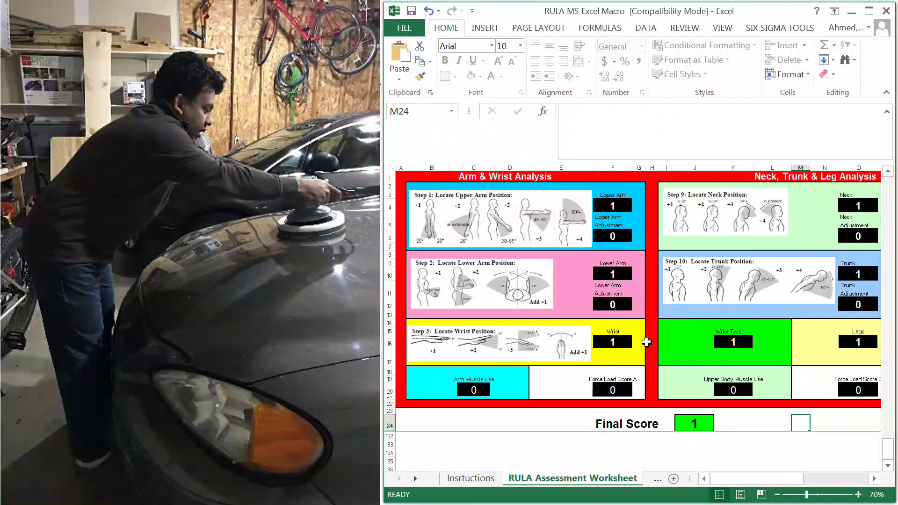
{"action": "left_click_drag", "start_coordinate": [689, 478], "coordinate": [820, 475]}
{"action": "left_click", "coordinate": [663, 478]}
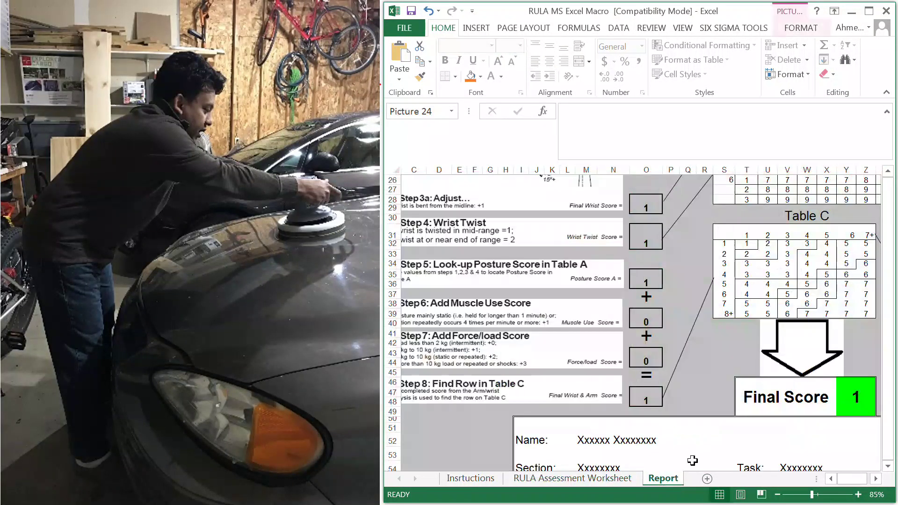
{"action": "scroll", "coordinate": [500, 304], "scroll_direction": "up", "scroll_amount": 6}
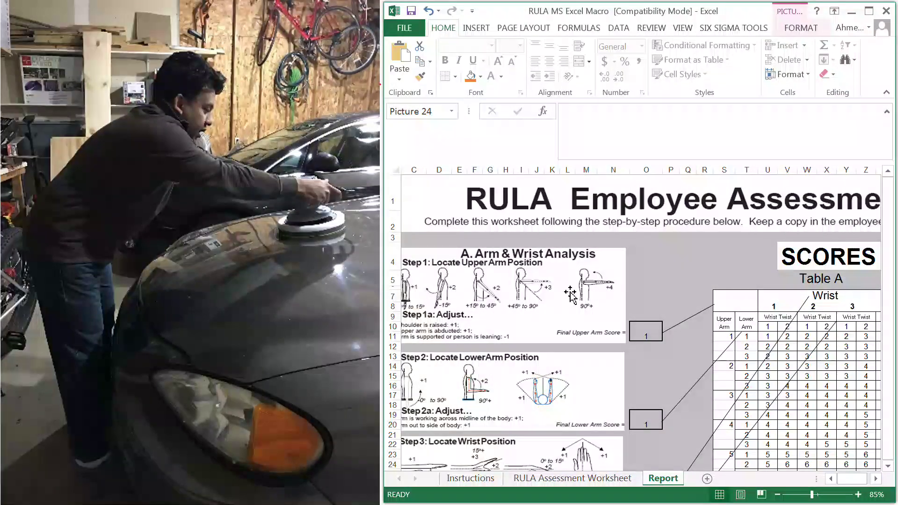
{"action": "left_click", "coordinate": [528, 288]}
{"action": "scroll", "coordinate": [529, 295], "scroll_direction": "up", "scroll_amount": 6}
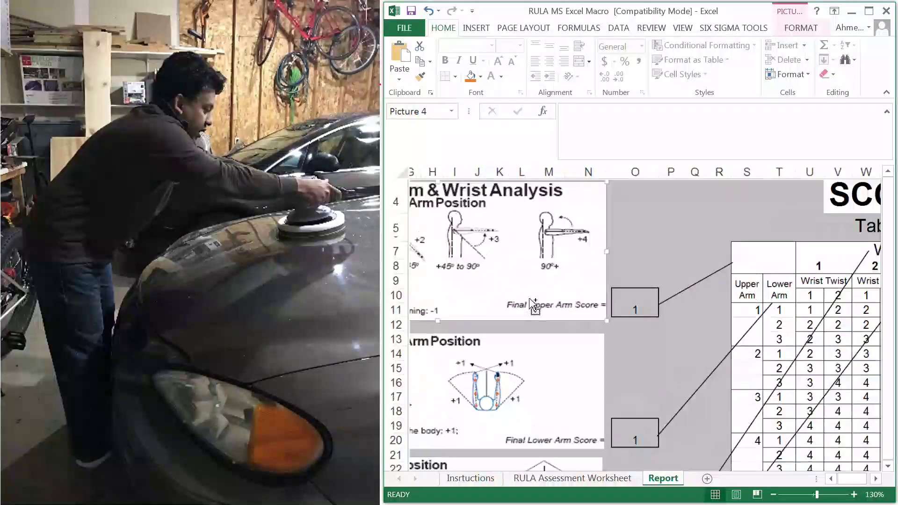
{"action": "scroll", "coordinate": [528, 298], "scroll_direction": "up", "scroll_amount": 1}
{"action": "scroll", "coordinate": [541, 305], "scroll_direction": "up", "scroll_amount": 2}
{"action": "scroll", "coordinate": [551, 321], "scroll_direction": "down", "scroll_amount": 1}
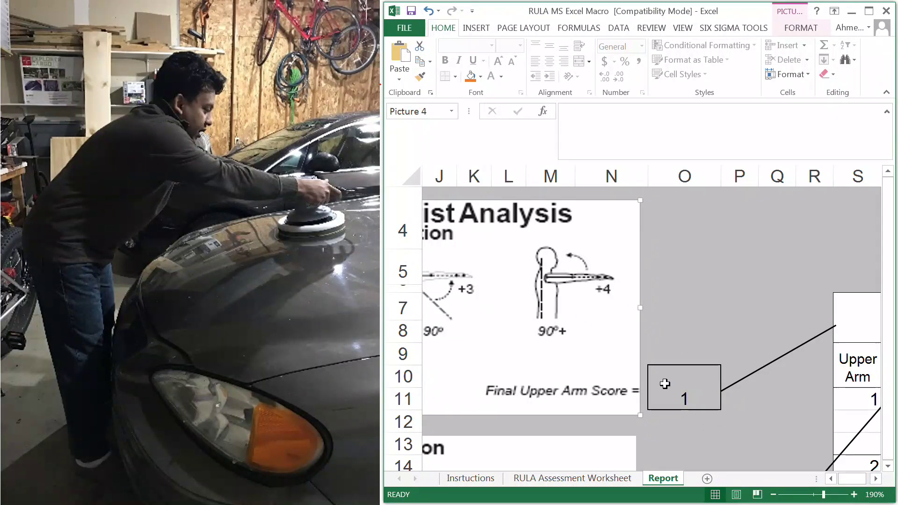
{"action": "scroll", "coordinate": [665, 384], "scroll_direction": "down", "scroll_amount": 1}
{"action": "scroll", "coordinate": [665, 383], "scroll_direction": "down", "scroll_amount": 5}
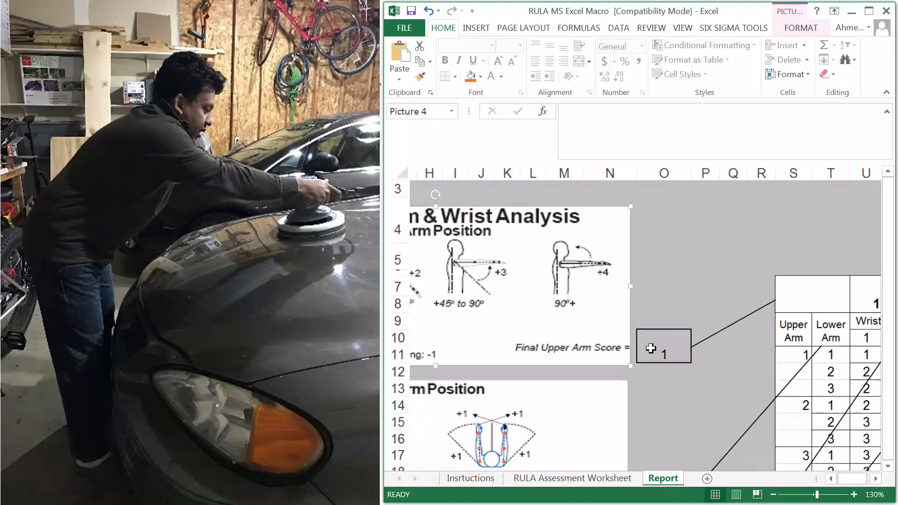
{"action": "scroll", "coordinate": [650, 348], "scroll_direction": "down", "scroll_amount": 1}
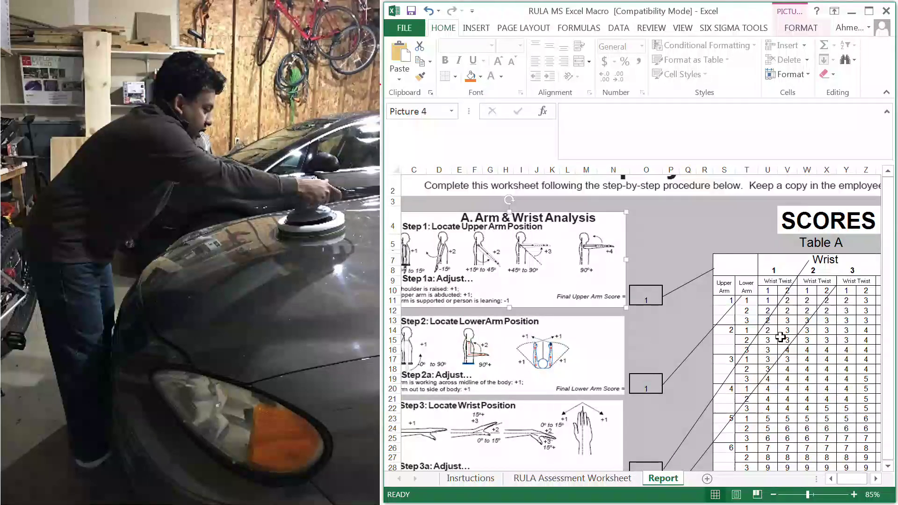
{"action": "left_click", "coordinate": [859, 478]}
{"action": "scroll", "coordinate": [774, 376], "scroll_direction": "down", "scroll_amount": 2}
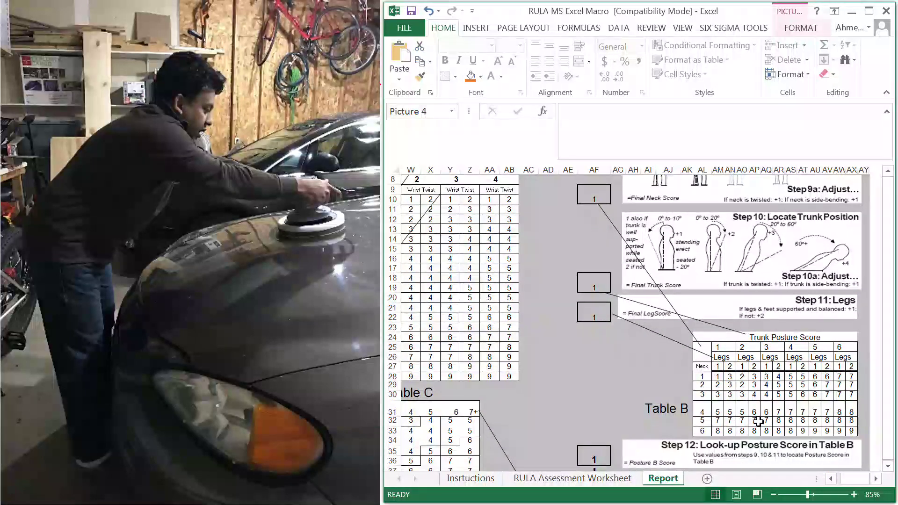
{"action": "left_click", "coordinate": [840, 479]}
{"action": "scroll", "coordinate": [809, 369], "scroll_direction": "down", "scroll_amount": 2}
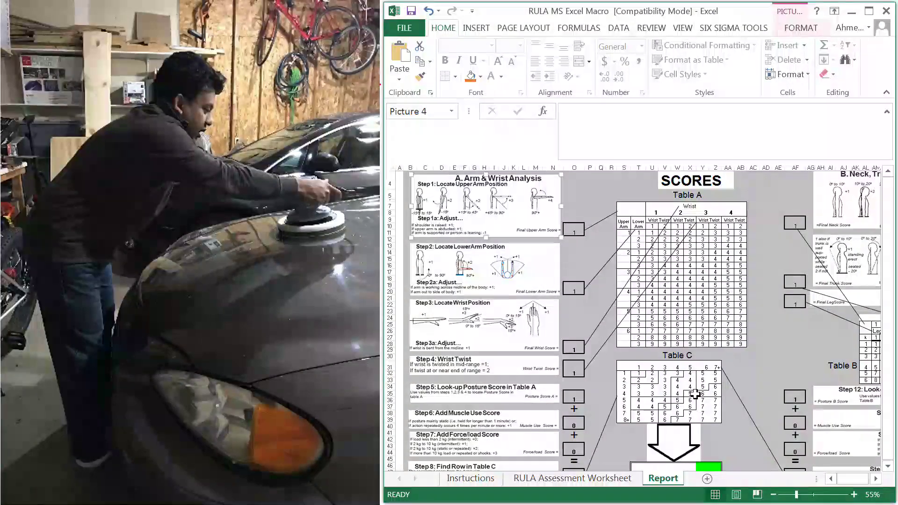
{"action": "scroll", "coordinate": [696, 398], "scroll_direction": "down", "scroll_amount": 2}
{"action": "scroll", "coordinate": [696, 398], "scroll_direction": "down", "scroll_amount": 1}
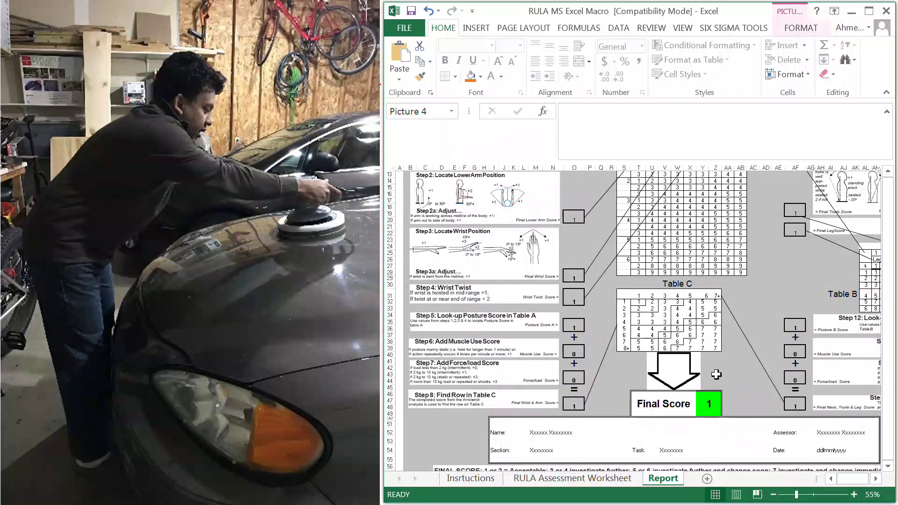
{"action": "left_click", "coordinate": [594, 478]}
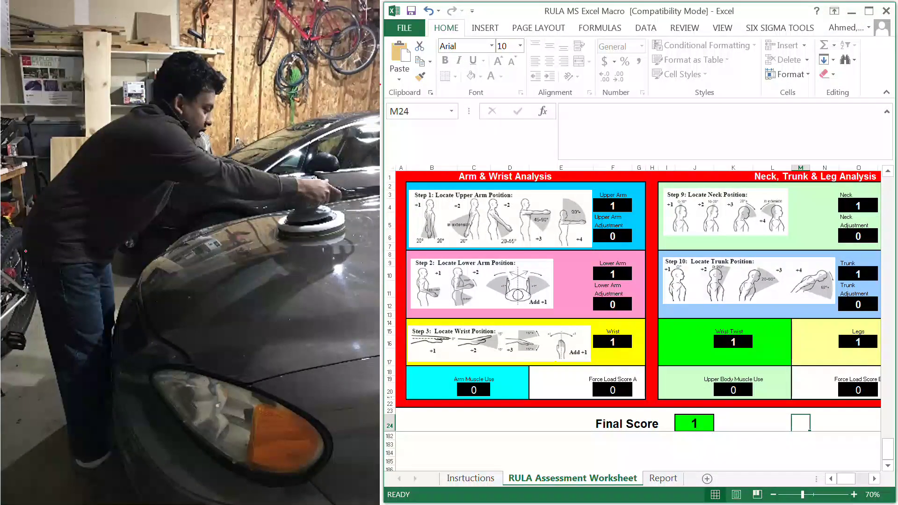
- Set the Upper Arm score in F4 to 4 using its dropdown, after briefly choosing 3
{"action": "left_click", "coordinate": [625, 207]}
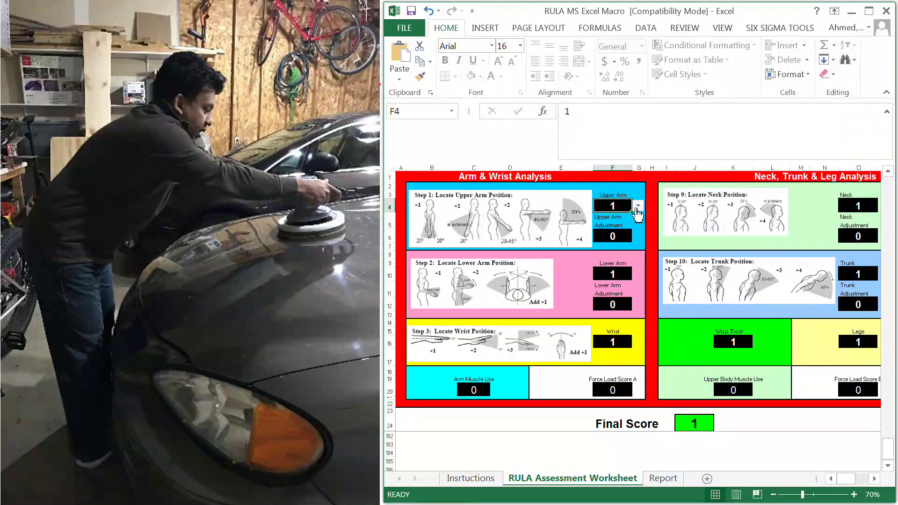
{"action": "left_click", "coordinate": [639, 206]}
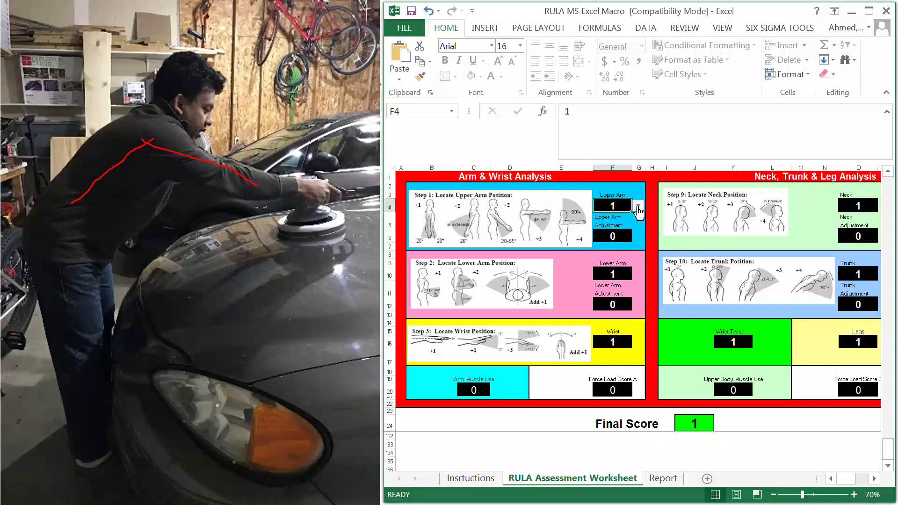
{"action": "left_click", "coordinate": [638, 206]}
{"action": "left_click", "coordinate": [603, 228]}
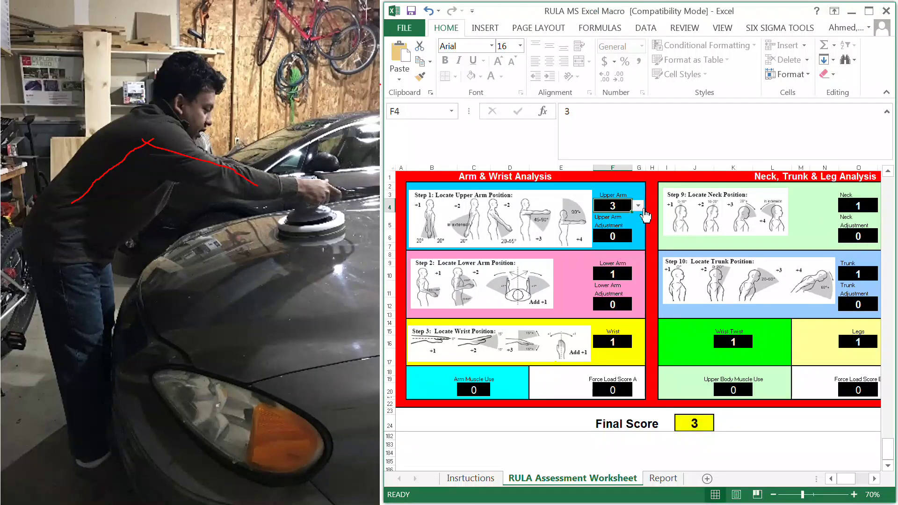
{"action": "left_click", "coordinate": [638, 206]}
{"action": "left_click", "coordinate": [613, 235]}
{"action": "left_click", "coordinate": [613, 235]}
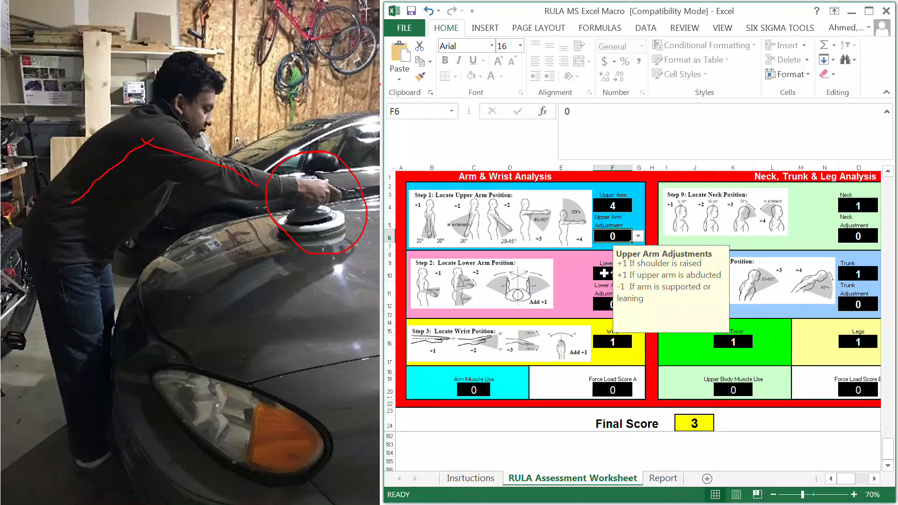
- Keep the Lower Arm score at 1 and set the Upper Arm Adjustment in F6 to -1
{"action": "left_click", "coordinate": [612, 274]}
{"action": "left_click", "coordinate": [638, 274]}
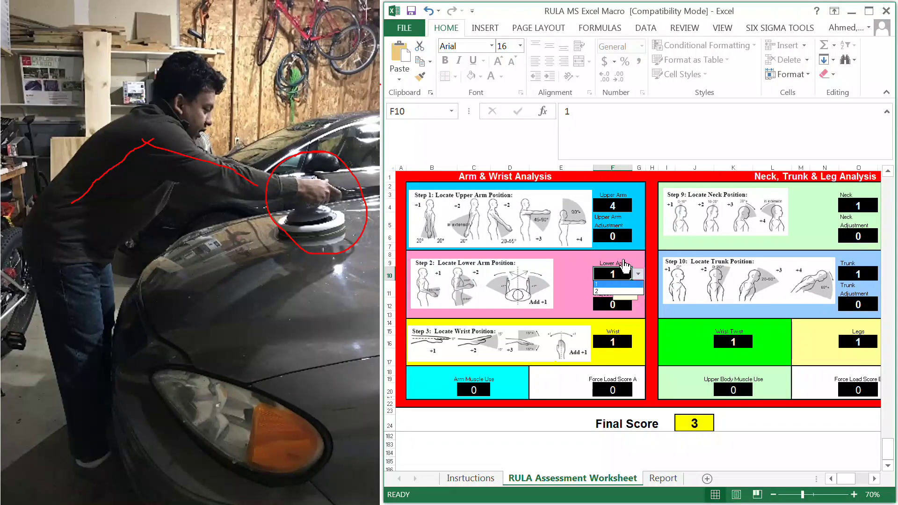
{"action": "left_click", "coordinate": [624, 273]}
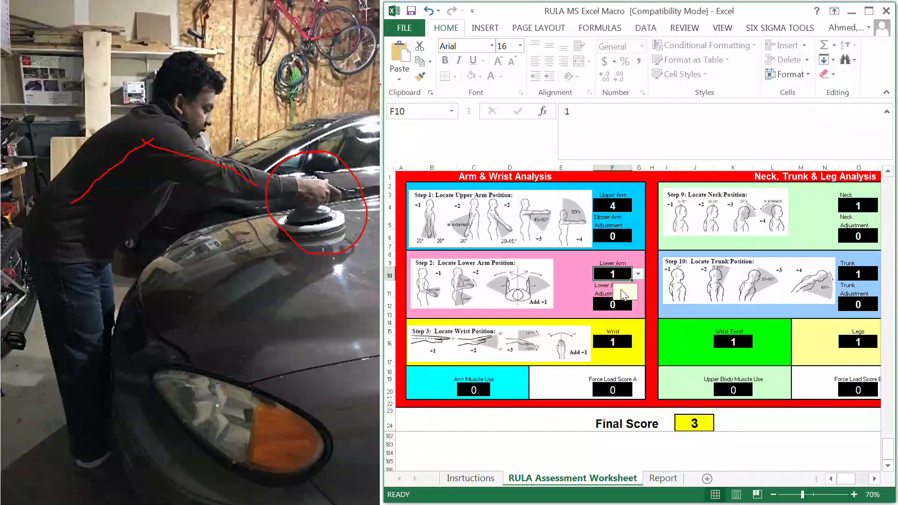
{"action": "left_click", "coordinate": [625, 236]}
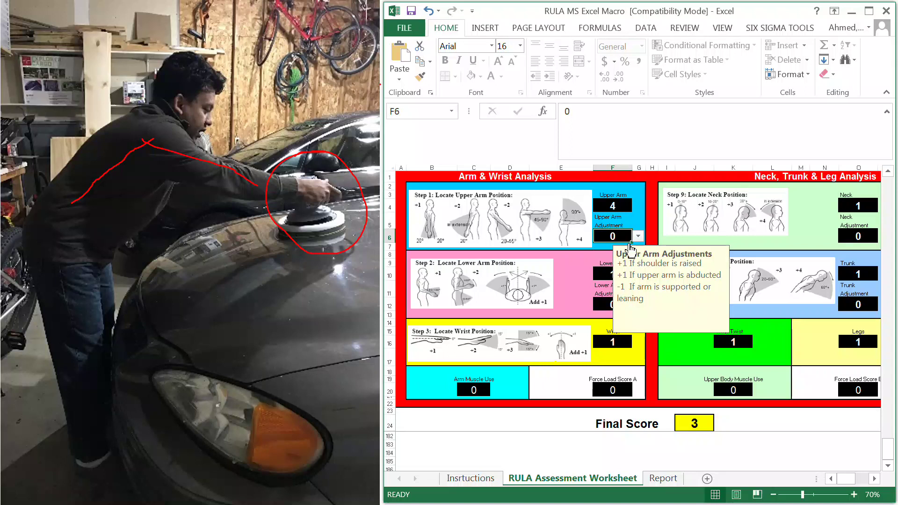
{"action": "left_click", "coordinate": [638, 236]}
{"action": "left_click", "coordinate": [617, 247]}
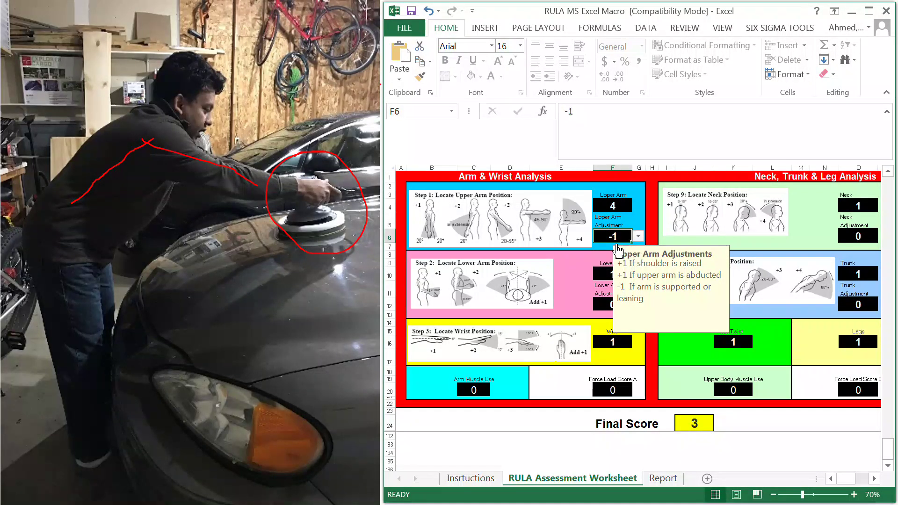
{"action": "left_click", "coordinate": [587, 254]}
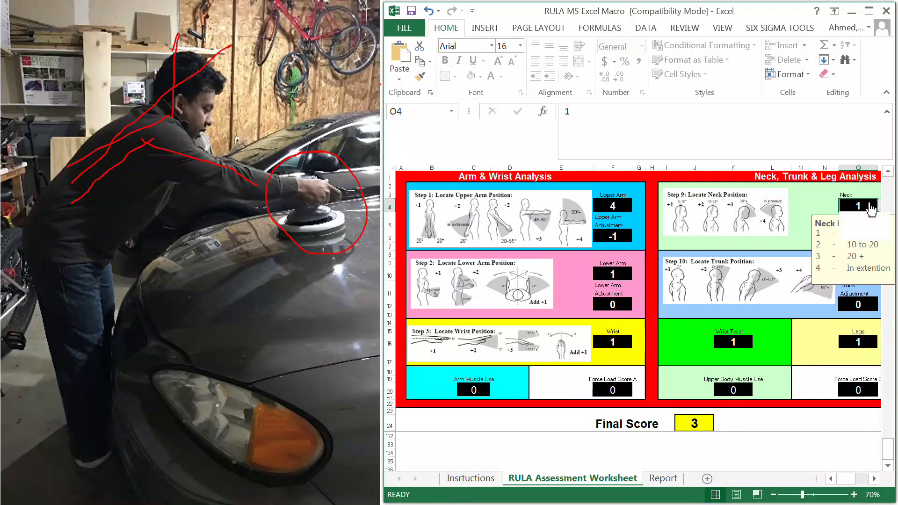
- Choose 2 for the Neck score in O4, leaving the Neck Adjustment in O6 at 0
{"action": "left_click", "coordinate": [882, 207]}
{"action": "left_click", "coordinate": [861, 225]}
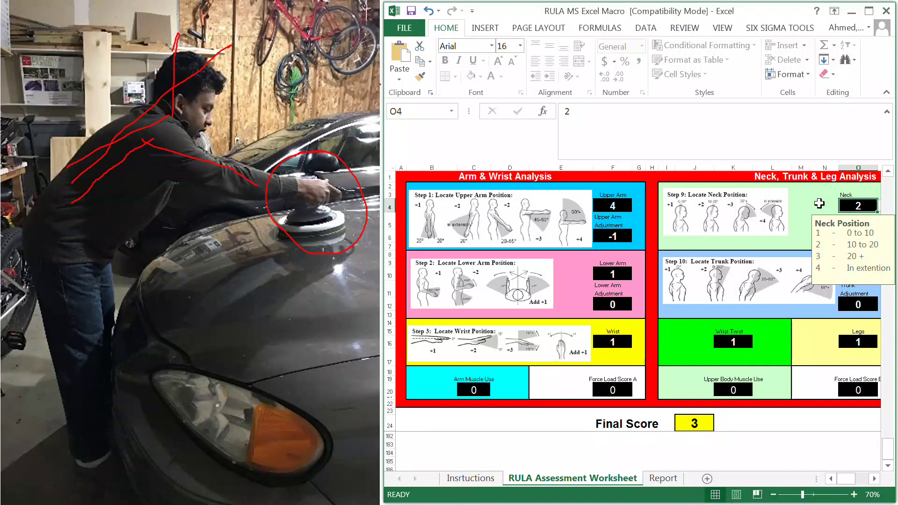
{"action": "left_click", "coordinate": [819, 203]}
{"action": "left_click", "coordinate": [880, 236]}
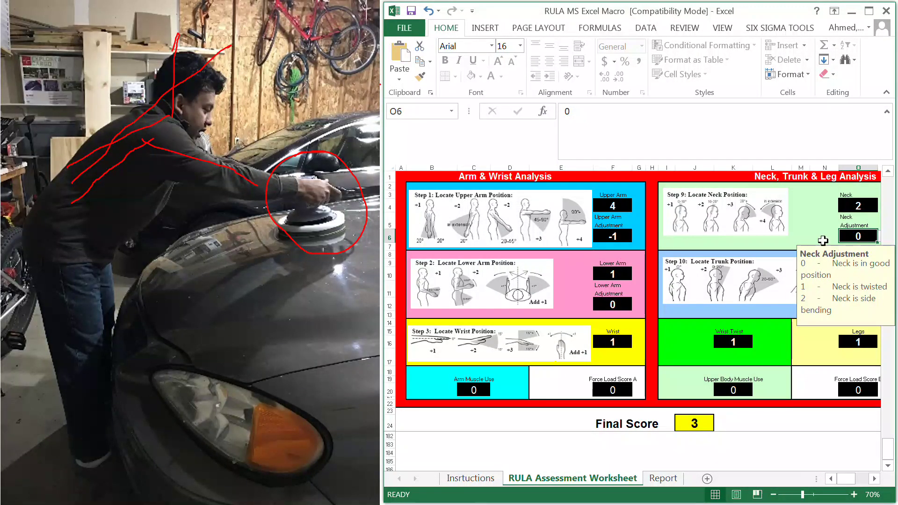
{"action": "left_click", "coordinate": [824, 237]}
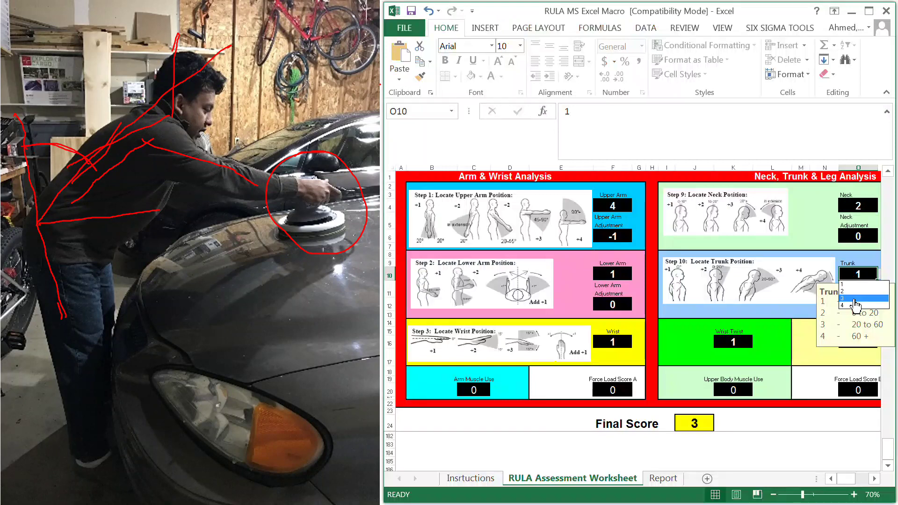
- Choose 3 for the Trunk score in O10, leaving the Trunk Adjustment in O12 at 0
{"action": "left_click", "coordinate": [853, 298]}
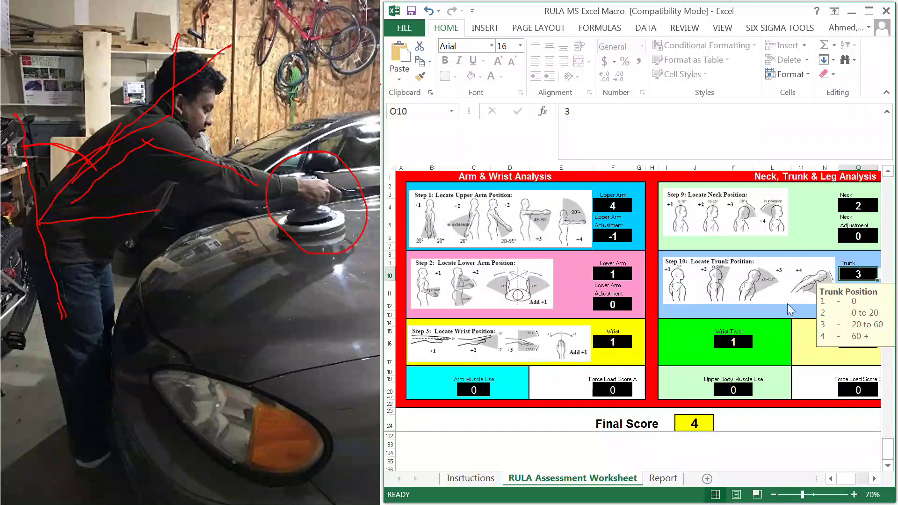
{"action": "left_click", "coordinate": [615, 341]}
{"action": "left_click", "coordinate": [855, 304]}
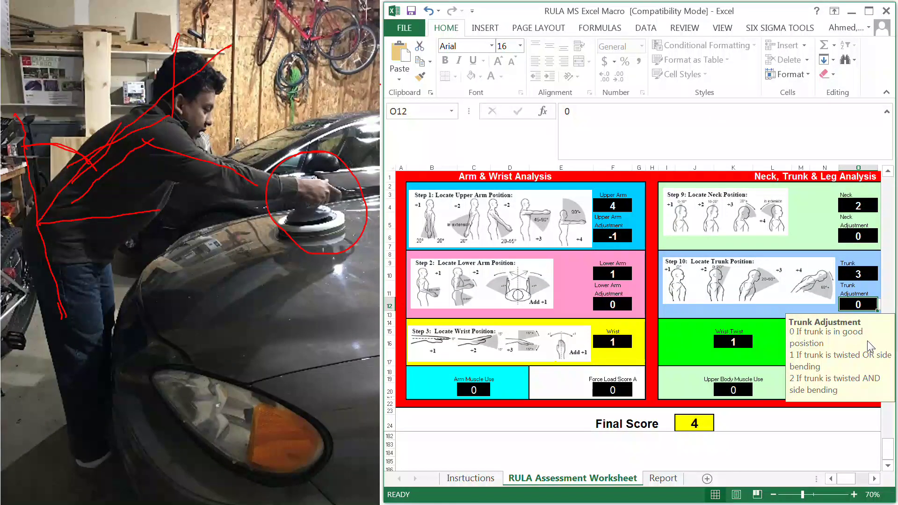
{"action": "left_click", "coordinate": [744, 315]}
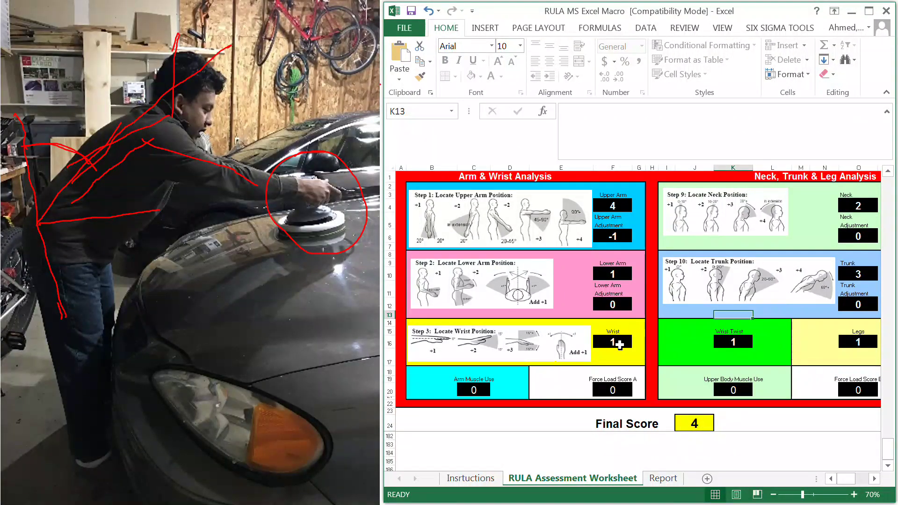
- Keep the Wrist score in F16 at 1 and choose 1 for Arm Muscle Use in C20
{"action": "left_click", "coordinate": [619, 345]}
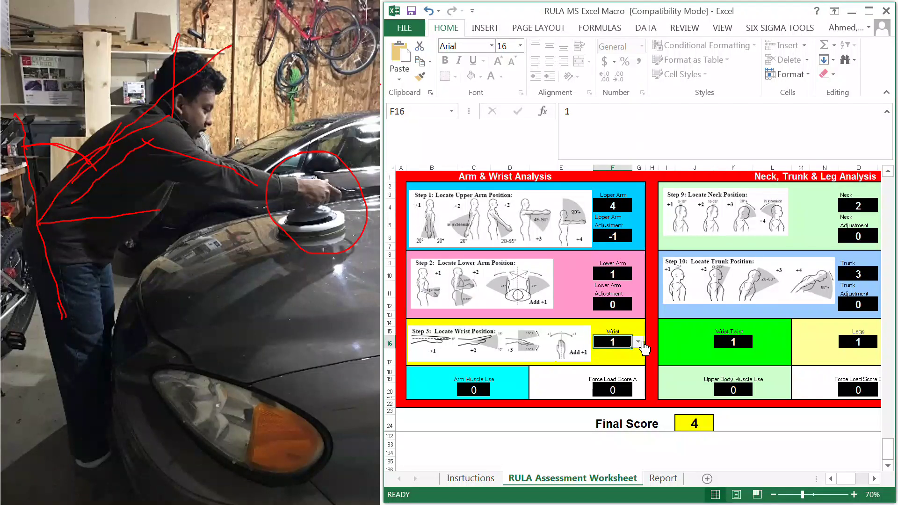
{"action": "left_click", "coordinate": [637, 342]}
{"action": "left_click", "coordinate": [610, 354]}
{"action": "left_click", "coordinate": [477, 392]}
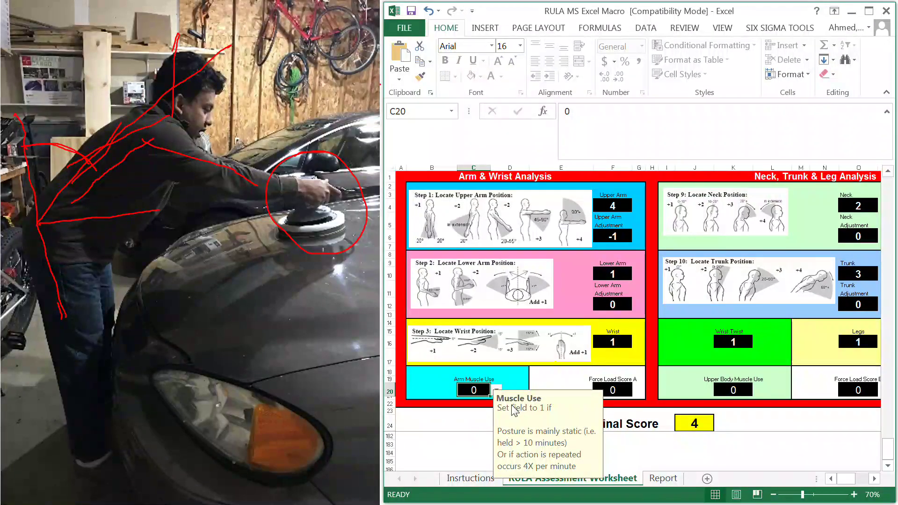
{"action": "left_click", "coordinate": [497, 392]}
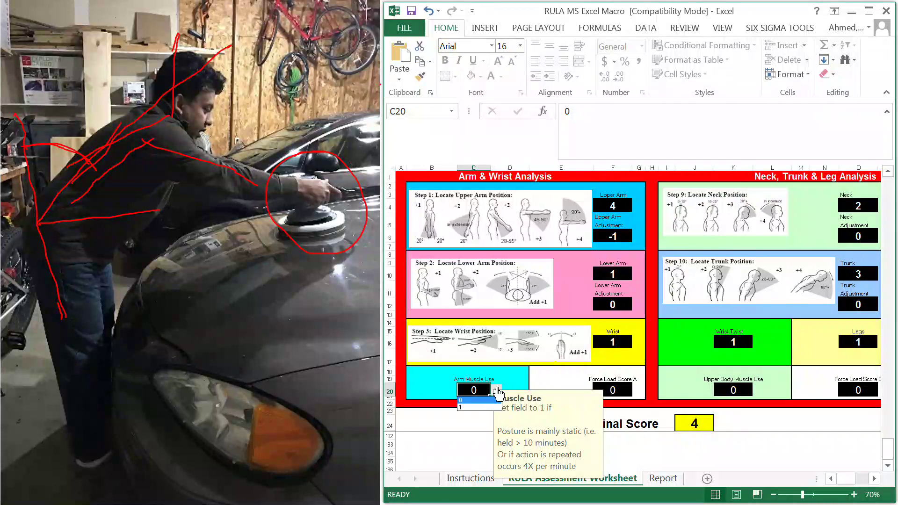
{"action": "left_click", "coordinate": [467, 406]}
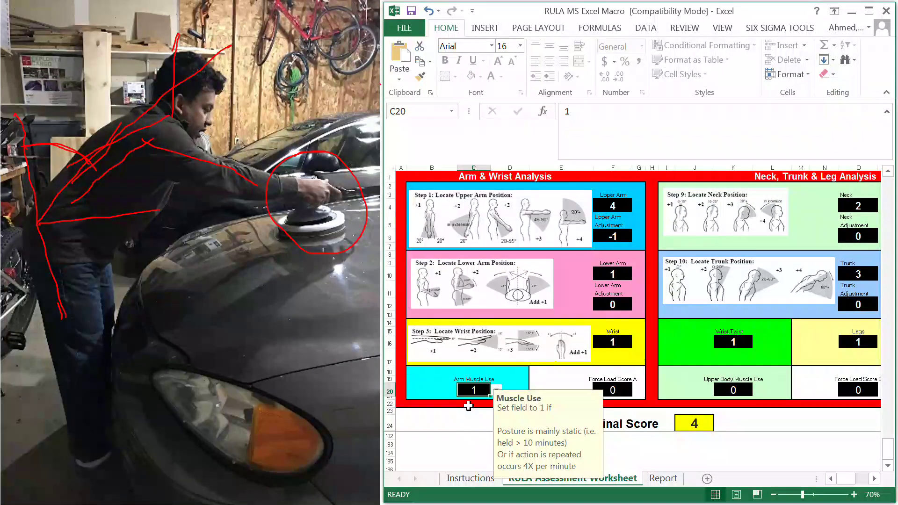
{"action": "left_click", "coordinate": [621, 393]}
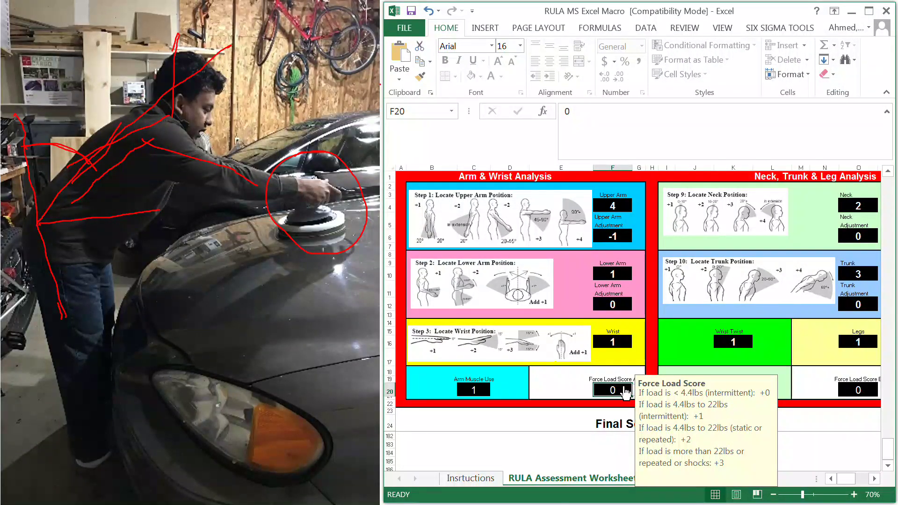
- Enter 1 for Force Load Score A (F20), Upper Body Muscle Use, and Force Load Score B (O20)
{"action": "left_click", "coordinate": [635, 392]}
{"action": "left_click", "coordinate": [606, 408]}
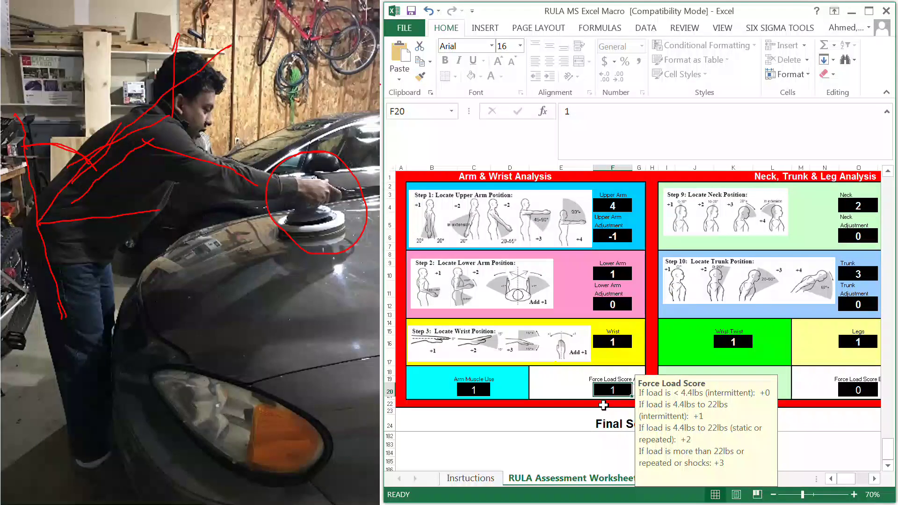
{"action": "left_click", "coordinate": [795, 405]}
{"action": "left_click", "coordinate": [734, 391]}
{"action": "type", "text": "1"}
{"action": "left_click", "coordinate": [873, 396]}
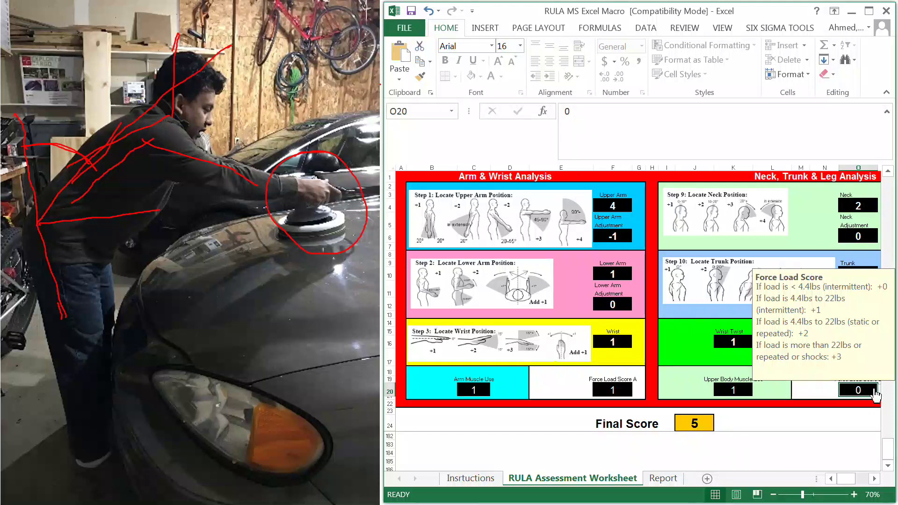
{"action": "left_click", "coordinate": [882, 392]}
{"action": "left_click", "coordinate": [841, 407]}
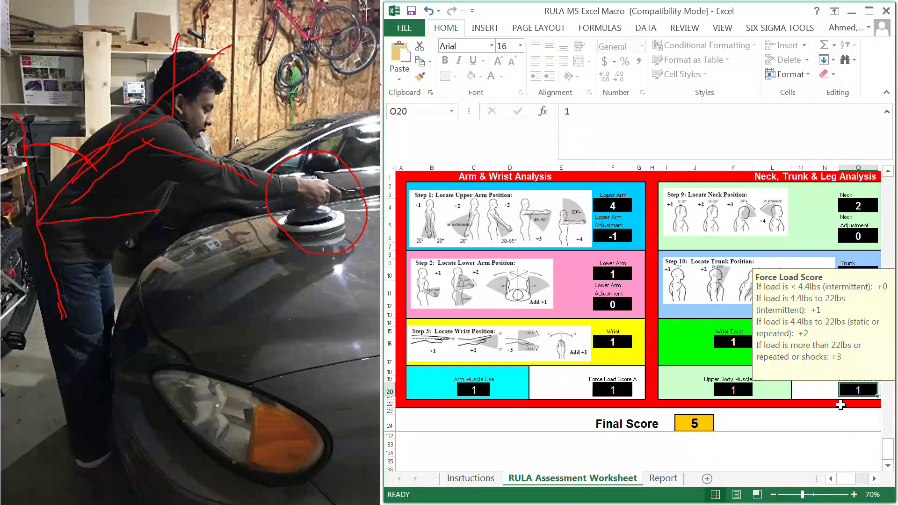
{"action": "left_click", "coordinate": [776, 424]}
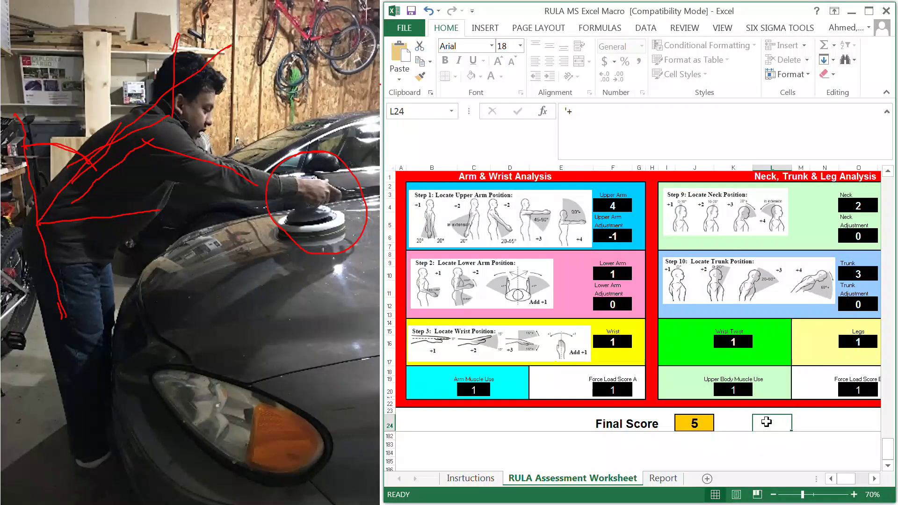